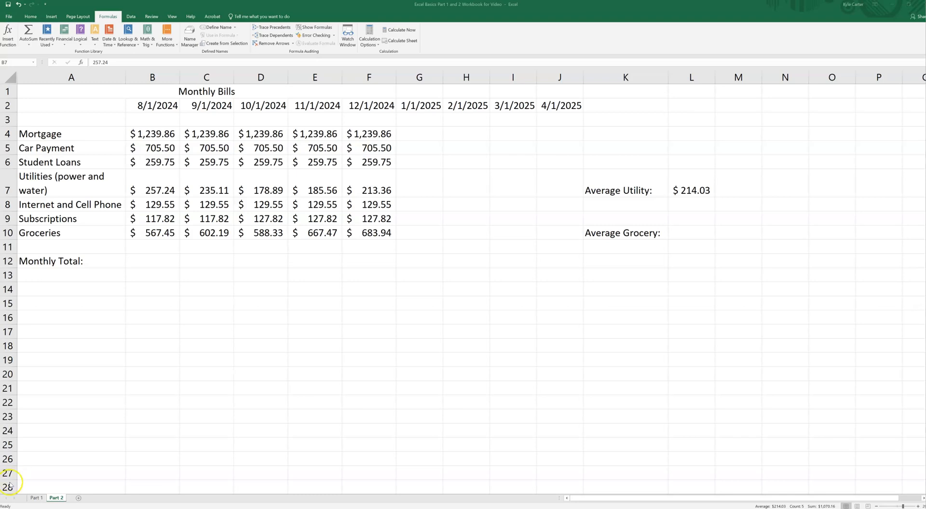
Select the utility amounts in B7:F7 and look through the available statistical functions.
{"action": "left_click", "coordinate": [164, 183]}
{"action": "key", "text": "ctrl+shift+Right"}
{"action": "left_click", "coordinate": [174, 46]}
{"action": "mouse_move", "coordinate": [178, 52]}
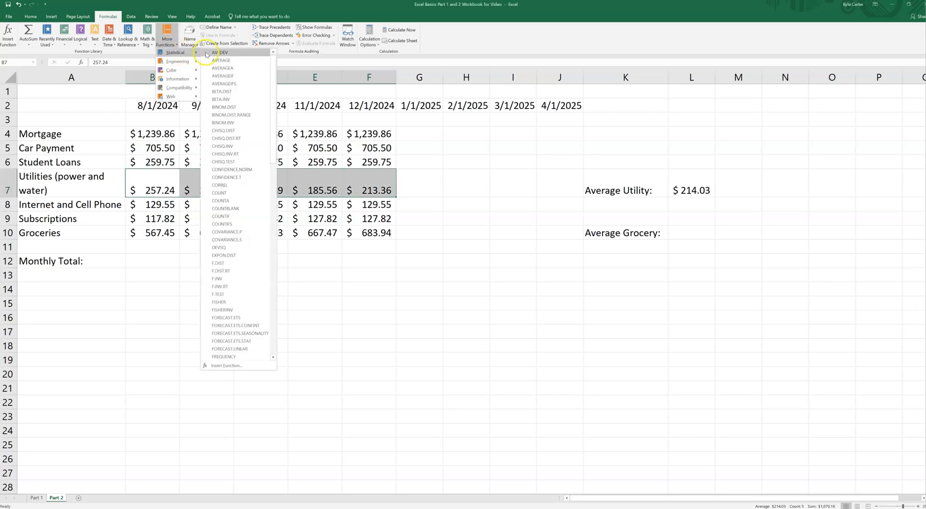
{"action": "left_click", "coordinate": [697, 355]}
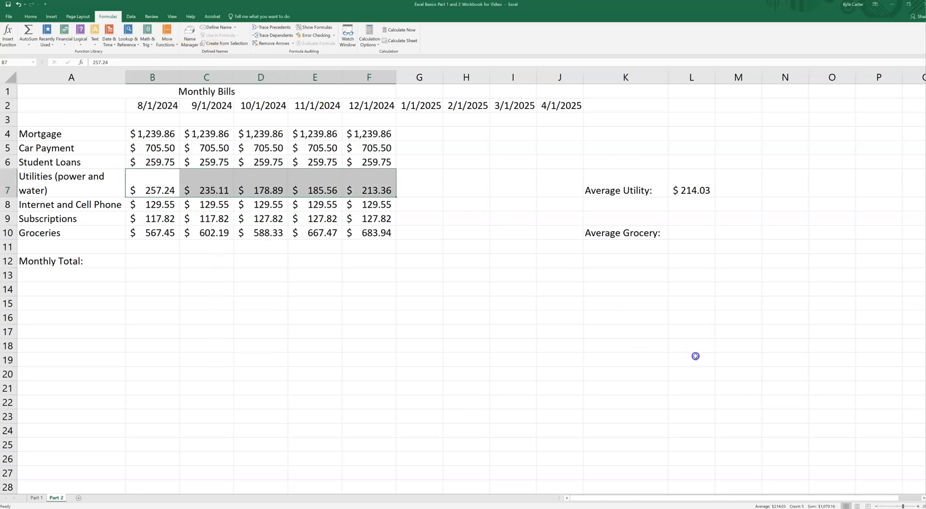
{"action": "left_click_drag", "start_coordinate": [145, 192], "coordinate": [381, 191]}
In L10, start a formula that adds the grocery cells B10, C10, D10, E10 and F10 inside parentheses.
{"action": "left_click", "coordinate": [689, 234]}
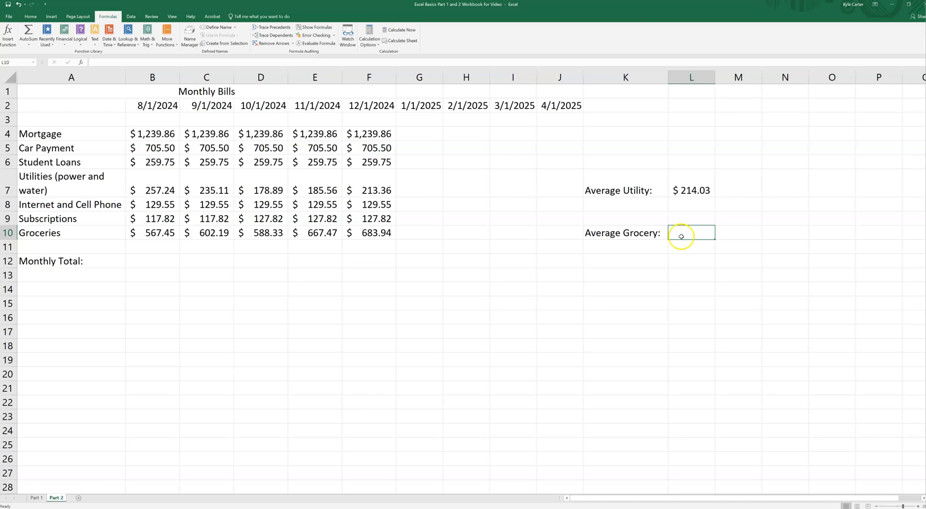
{"action": "left_click", "coordinate": [689, 233]}
{"action": "type", "text": "="}
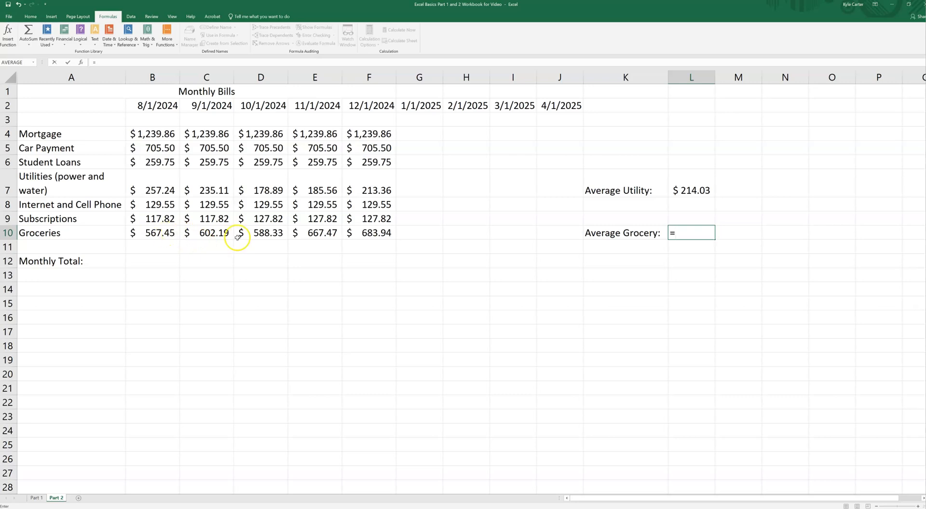
{"action": "left_click", "coordinate": [692, 236]}
{"action": "type", "text": "("}
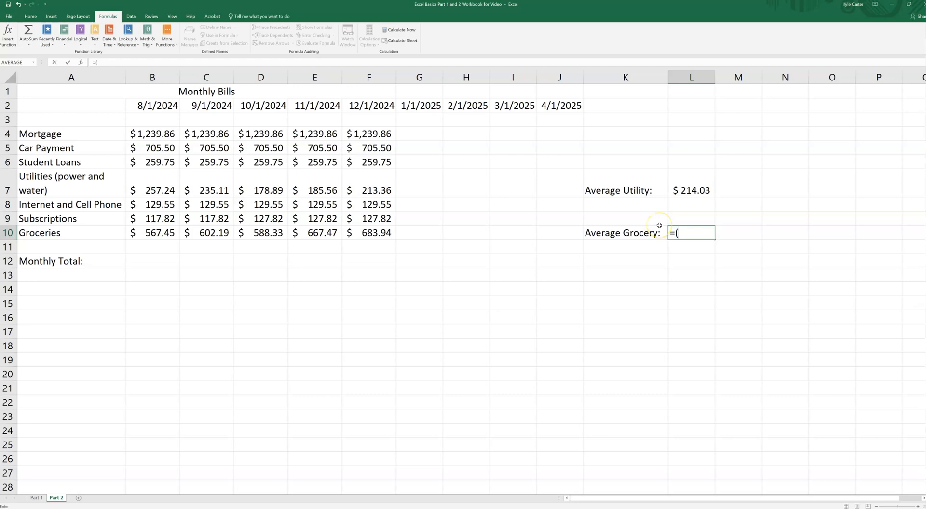
{"action": "left_click", "coordinate": [158, 233]}
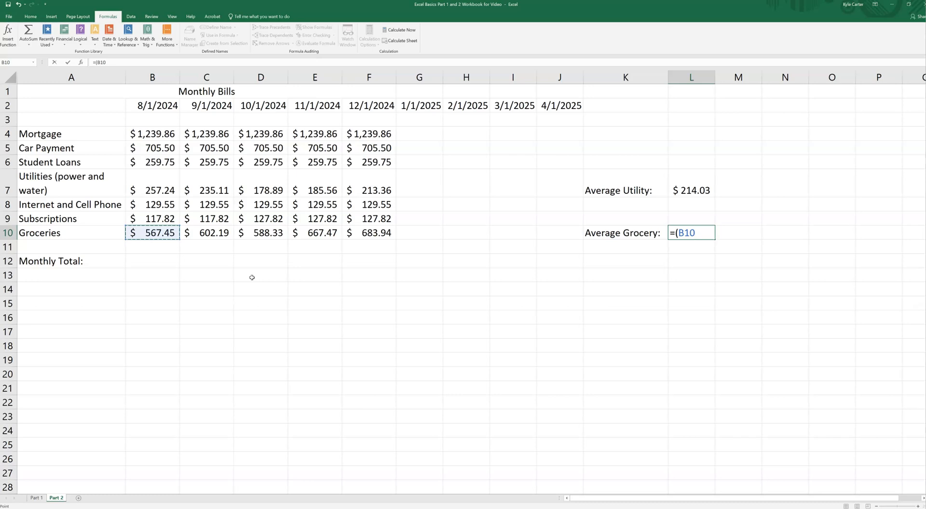
{"action": "type", "text": "+"}
{"action": "left_click", "coordinate": [211, 233]}
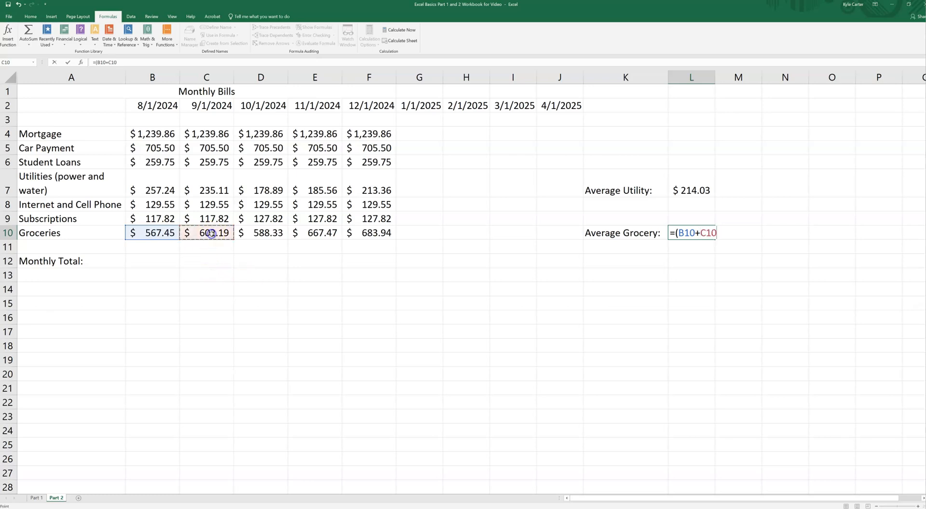
{"action": "type", "text": "+"}
{"action": "left_click", "coordinate": [254, 233]}
{"action": "type", "text": "+"}
{"action": "left_click", "coordinate": [306, 234]}
{"action": "type", "text": "+"}
{"action": "left_click", "coordinate": [348, 235]}
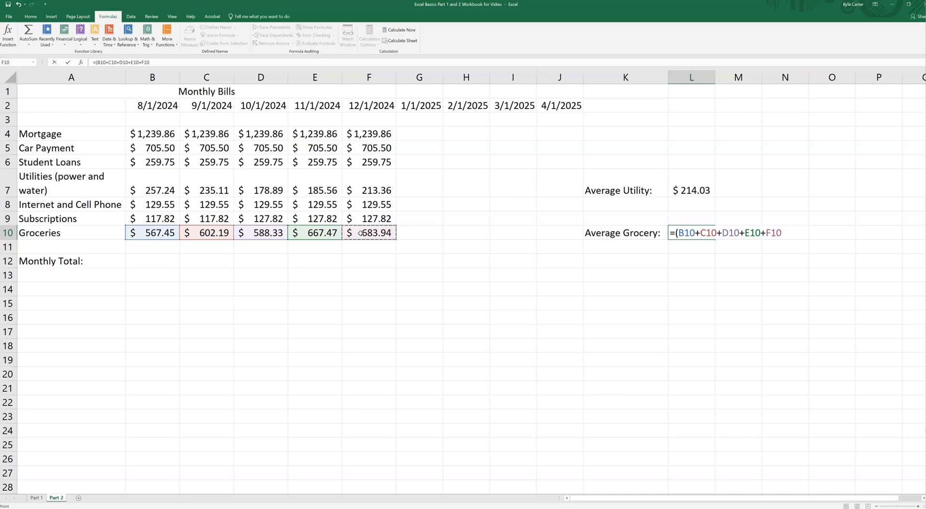
Complete the average grocery formula in L10 by closing the parentheses and dividing by 5.
{"action": "type", "text": ")"}
{"action": "type", "text": "/5"}
{"action": "key", "text": "Return"}
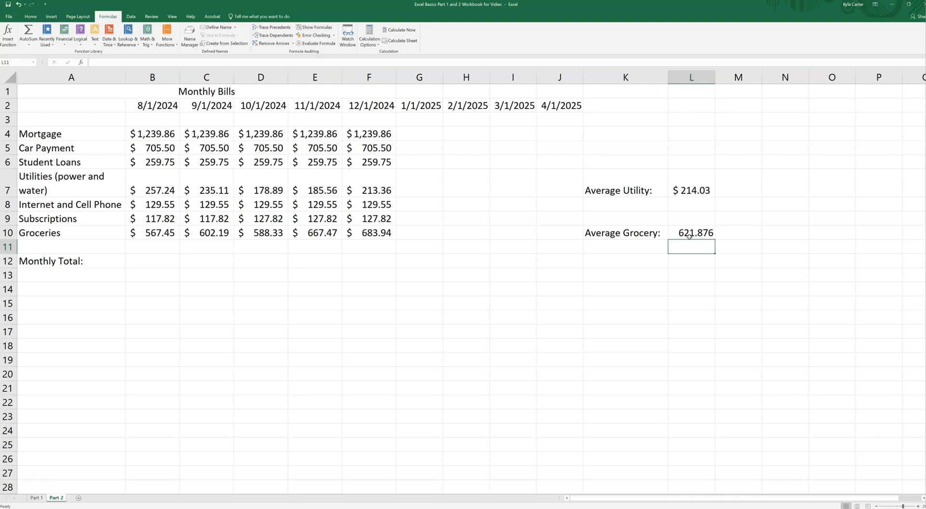
Format the average grocery cell L10 as Currency and apply Merge & Center to it.
{"action": "left_click", "coordinate": [31, 16]}
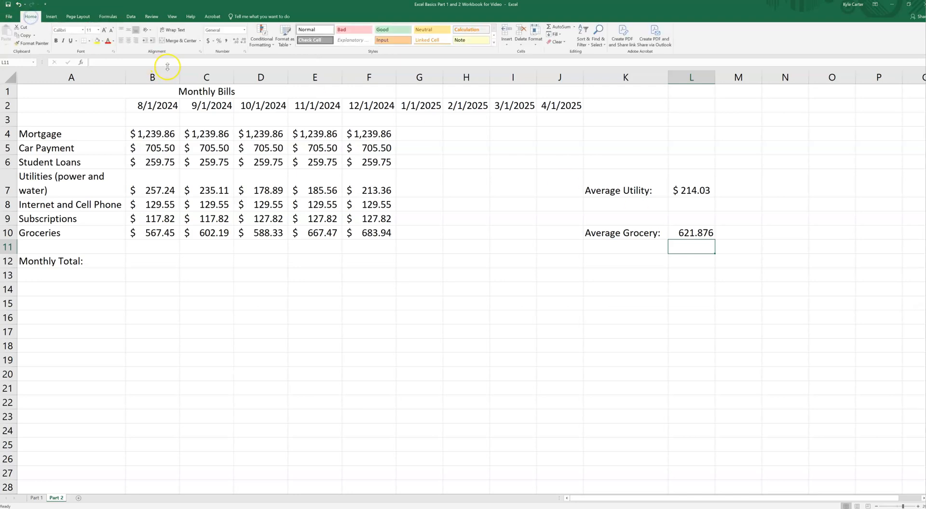
{"action": "left_click", "coordinate": [666, 231]}
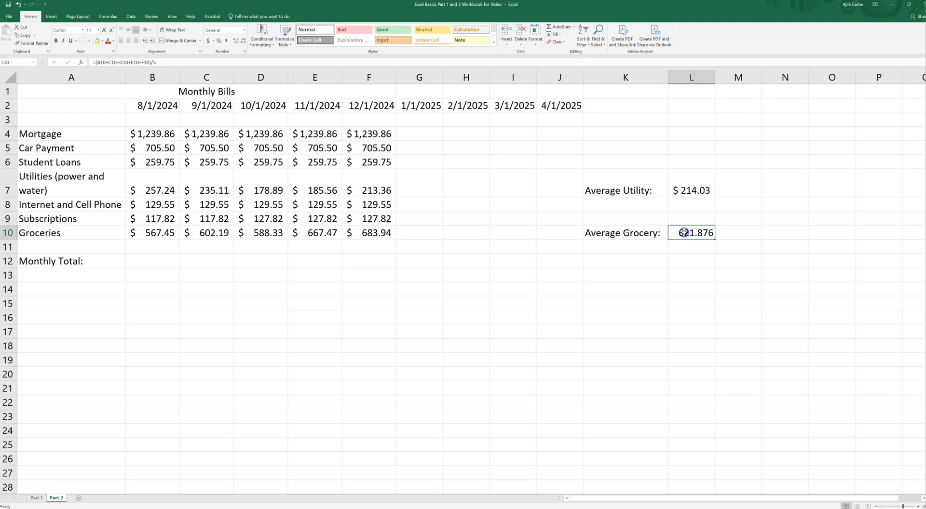
{"action": "left_click", "coordinate": [244, 31]}
{"action": "left_click", "coordinate": [243, 71]}
{"action": "left_click", "coordinate": [178, 42]}
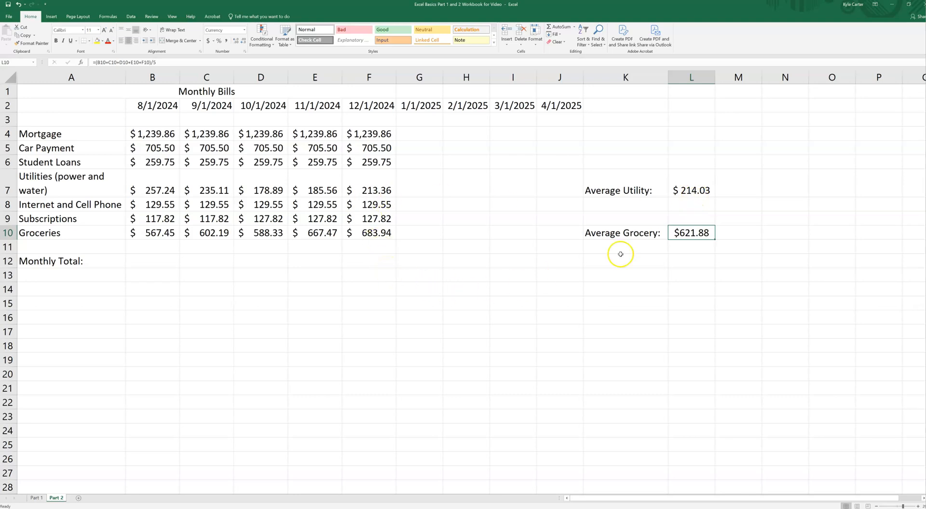
Examine the formula behind the average grocery value in L10 and the cells it references.
{"action": "left_click", "coordinate": [683, 234]}
{"action": "left_click", "coordinate": [106, 62]}
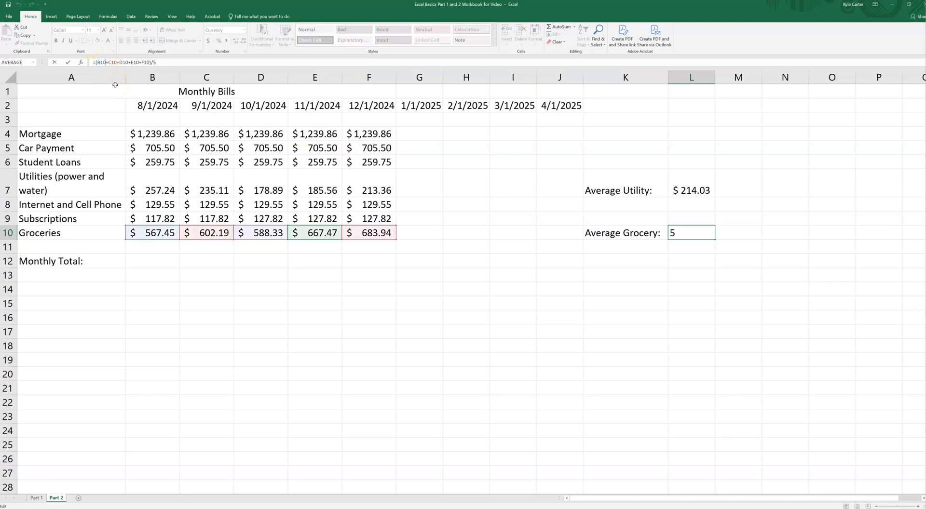
{"action": "left_click", "coordinate": [679, 246]}
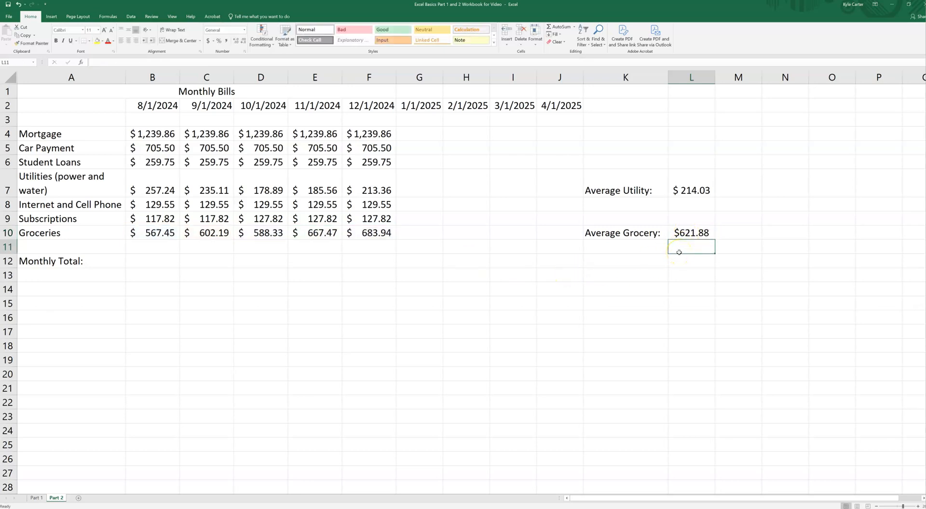
Select the grocery amounts in B10:F10 to check their average against the value in L10.
{"action": "left_click_drag", "start_coordinate": [164, 234], "coordinate": [364, 235]}
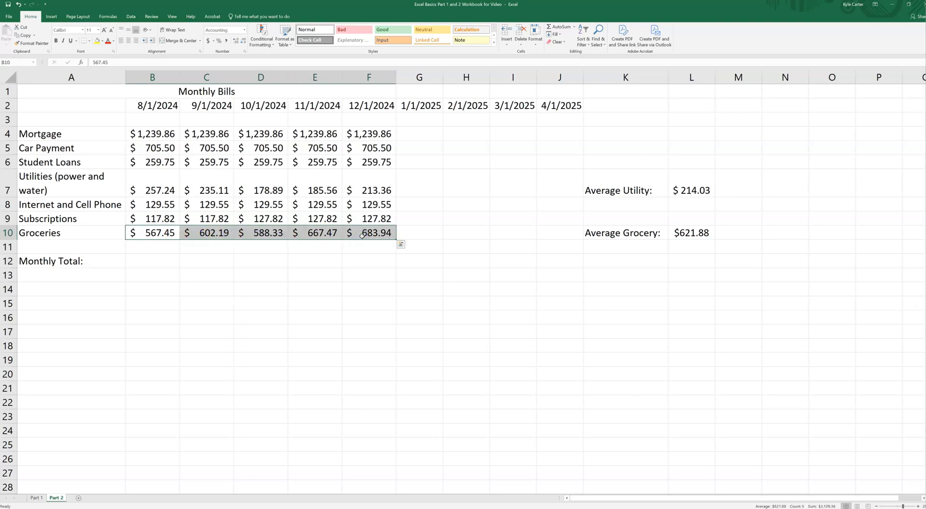
{"action": "left_click", "coordinate": [108, 17]}
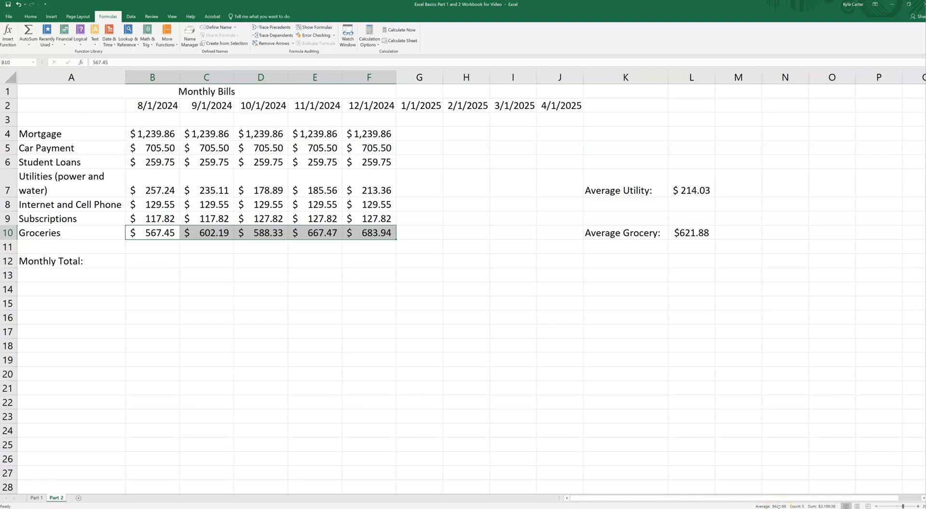
{"action": "left_click", "coordinate": [629, 249]}
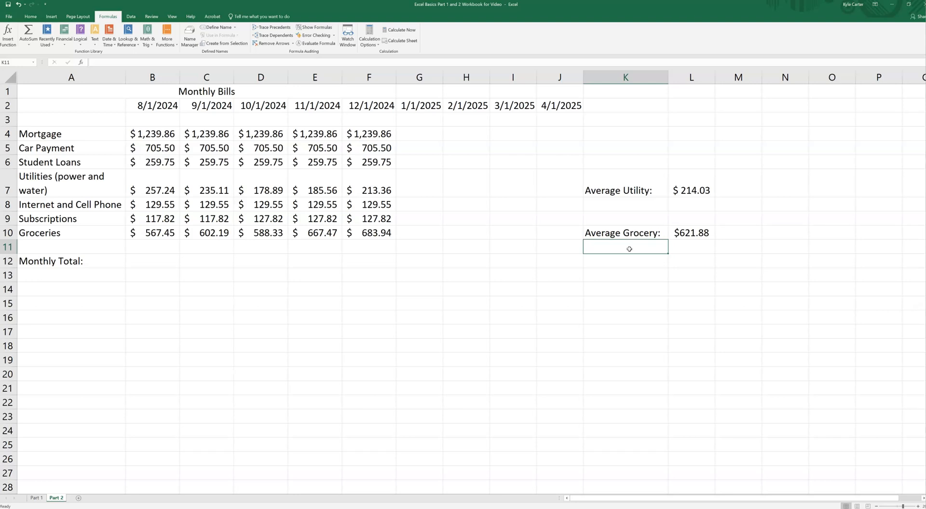
Try changing the August grocery amount in B10 to 568.45 to test the average, and undo the edit.
{"action": "left_click", "coordinate": [689, 235]}
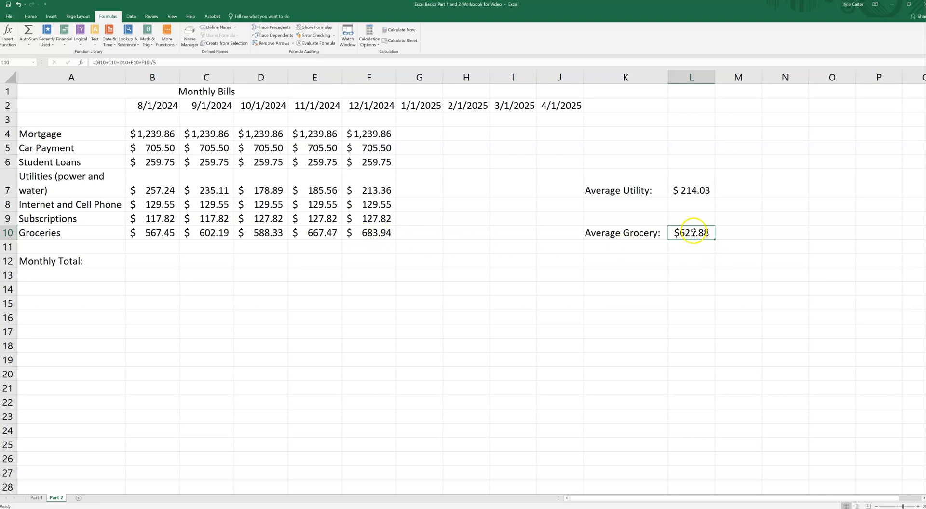
{"action": "left_click", "coordinate": [163, 232]}
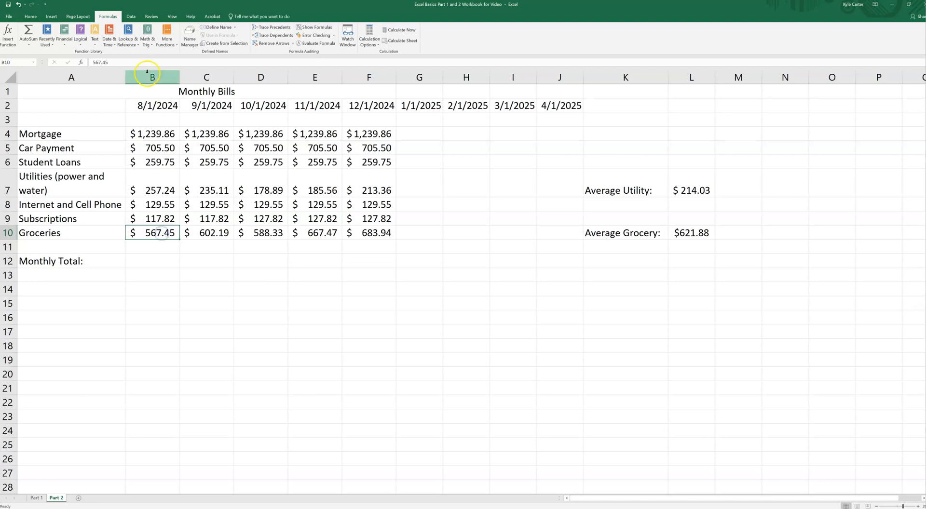
{"action": "left_click", "coordinate": [107, 61]}
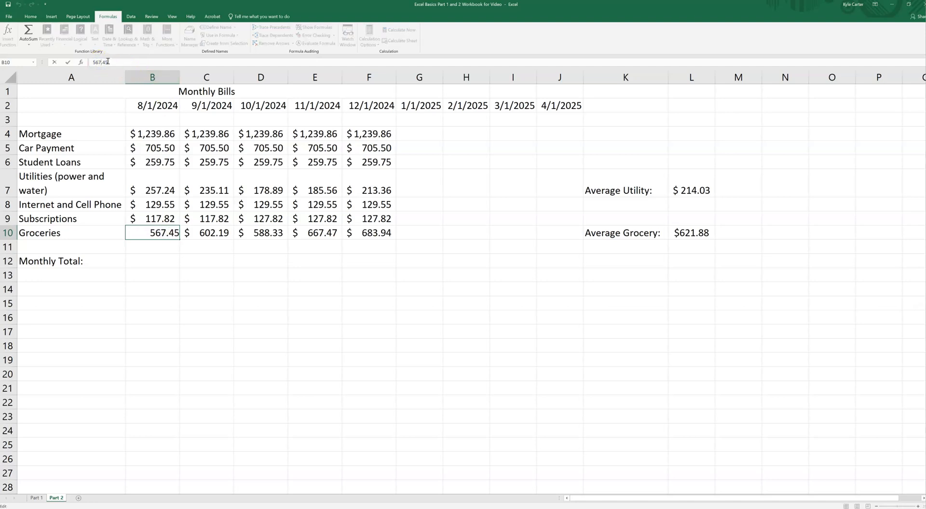
{"action": "key", "text": "BackSpace"}
{"action": "type", "text": "8"}
{"action": "key", "text": "Return"}
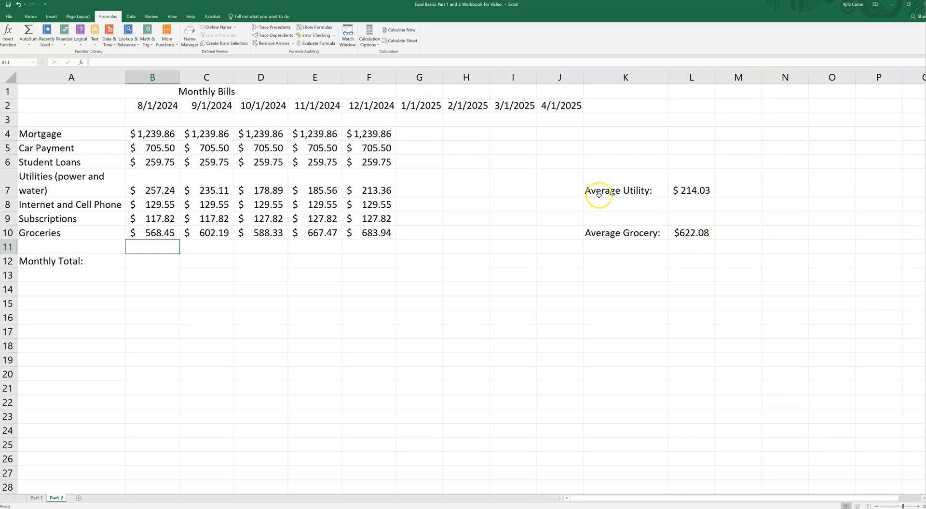
{"action": "left_click", "coordinate": [20, 4]}
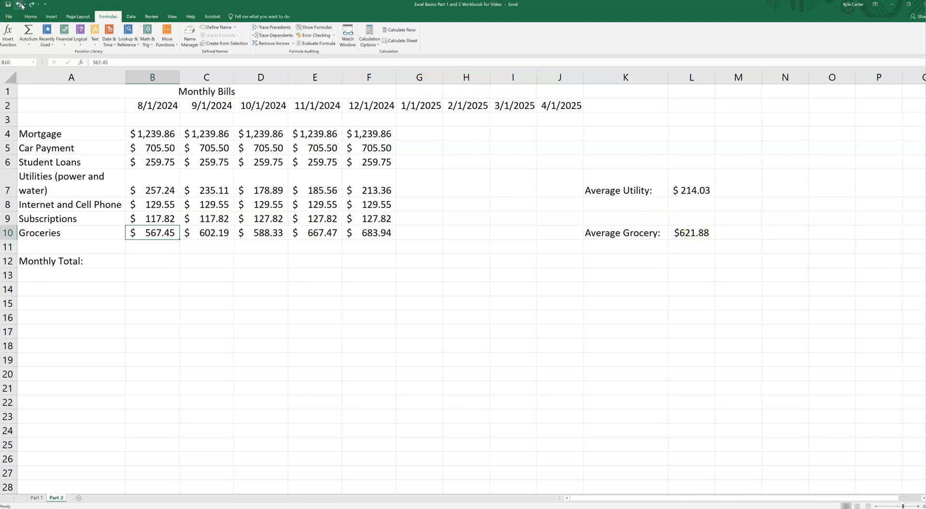
{"action": "left_click", "coordinate": [22, 508]}
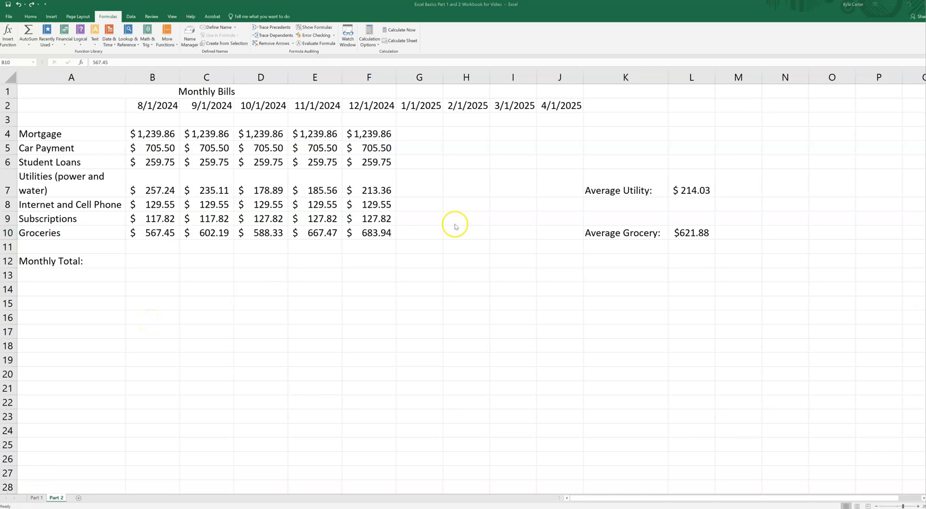
{"action": "left_click", "coordinate": [690, 234]}
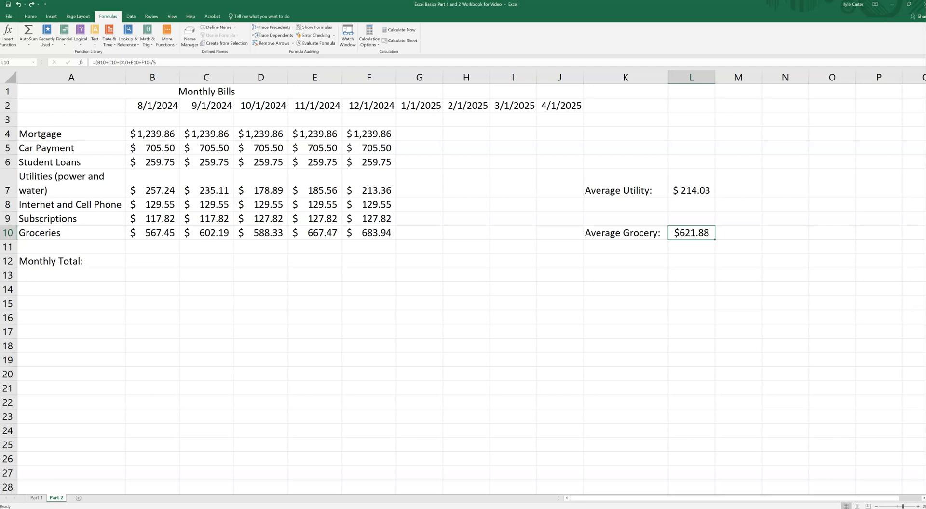
{"action": "left_click", "coordinate": [124, 416]}
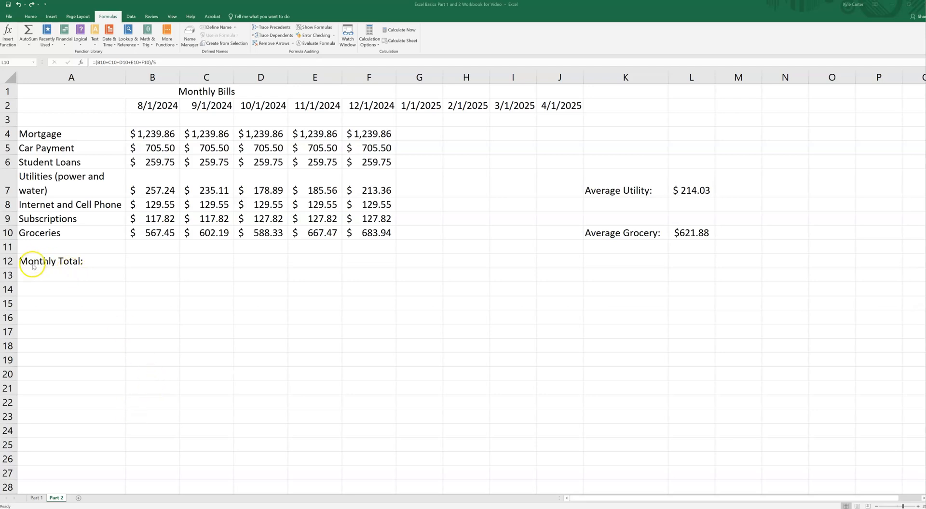
Insert a SUM function in B12 that totals the August bills in B4:B10.
{"action": "left_click_drag", "start_coordinate": [129, 264], "coordinate": [379, 265]}
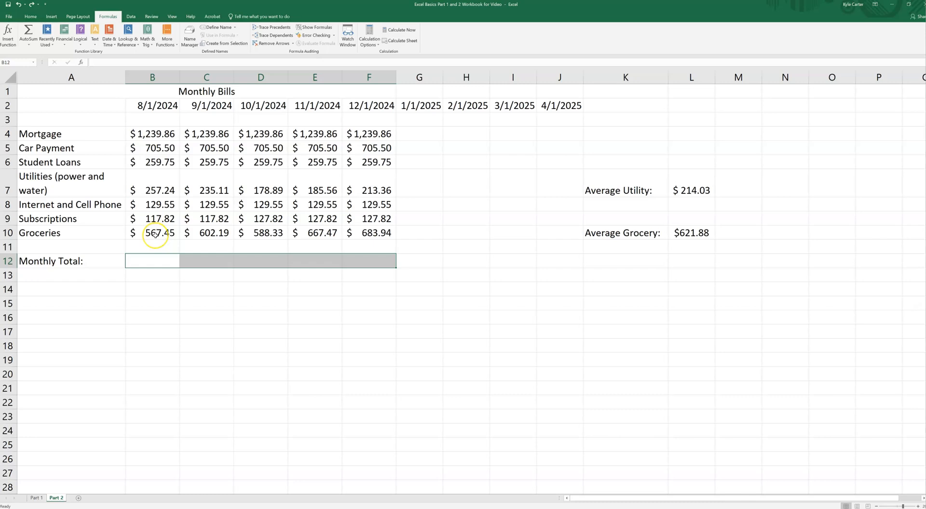
{"action": "left_click_drag", "start_coordinate": [153, 131], "coordinate": [158, 233]}
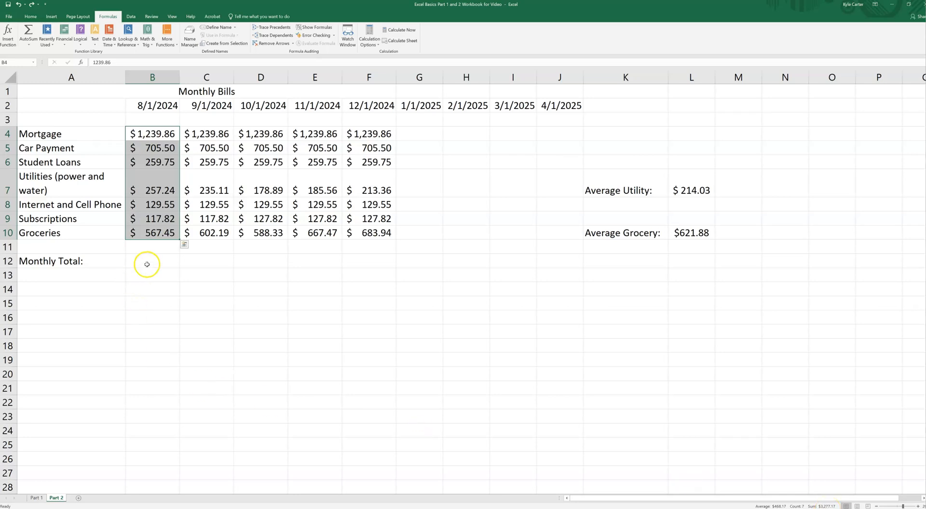
{"action": "left_click", "coordinate": [151, 264]}
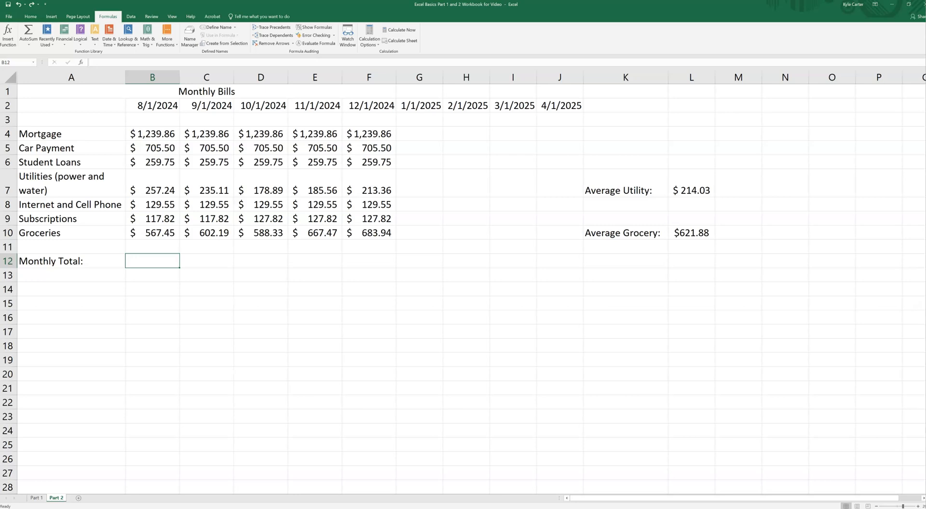
{"action": "left_click", "coordinate": [108, 16]}
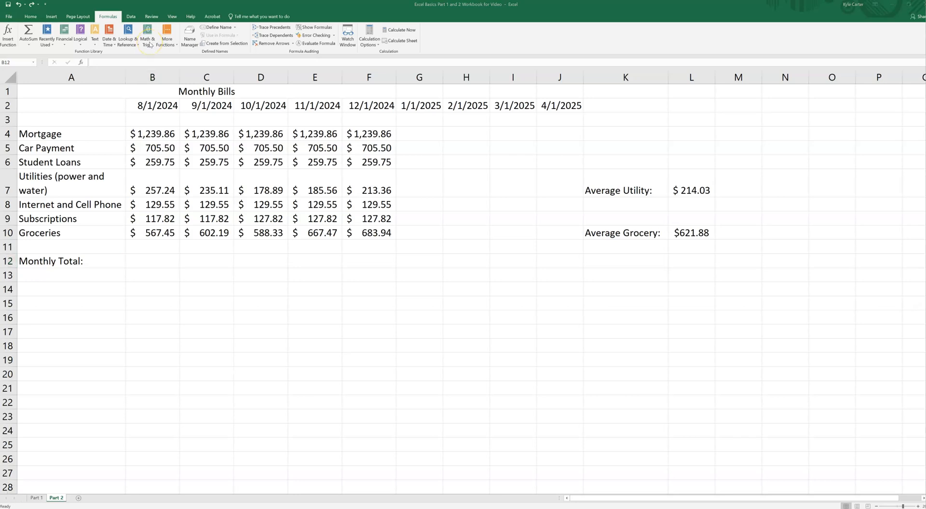
{"action": "left_click", "coordinate": [149, 45]}
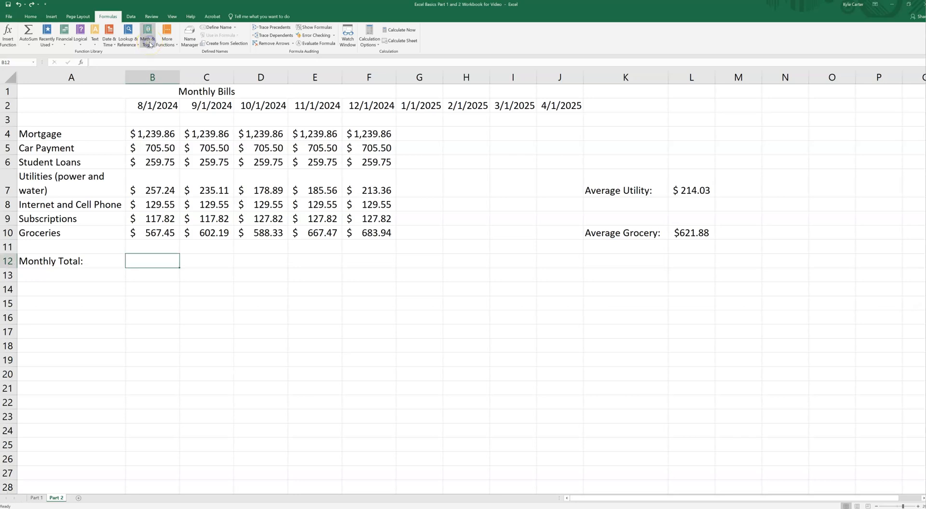
{"action": "left_click", "coordinate": [149, 45]}
{"action": "scroll", "coordinate": [151, 212], "scroll_direction": "down", "scroll_amount": 10}
{"action": "left_click", "coordinate": [155, 278]}
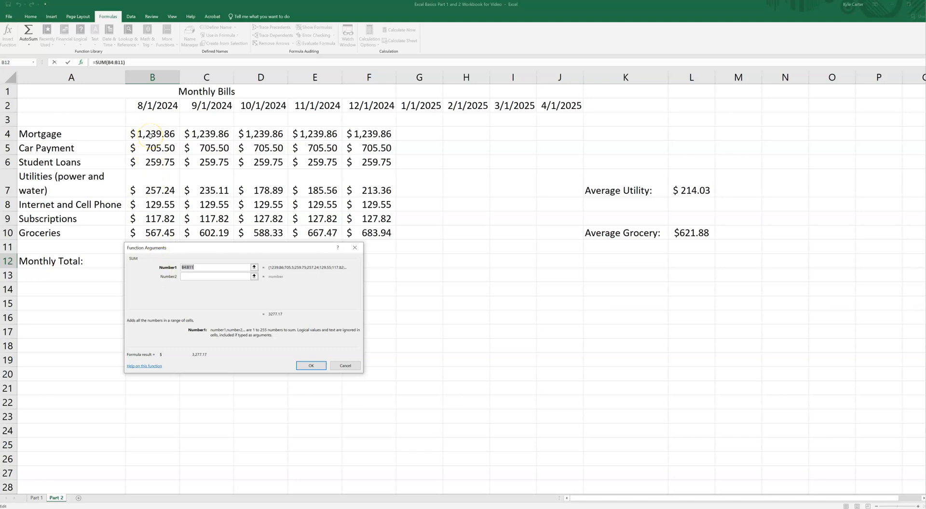
{"action": "left_click", "coordinate": [155, 135]}
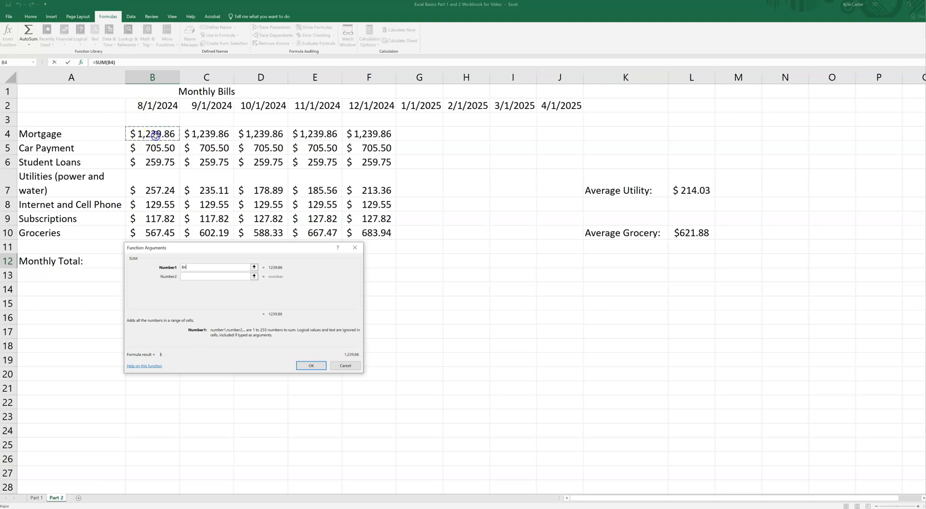
{"action": "left_click", "coordinate": [162, 235], "text": "shift"}
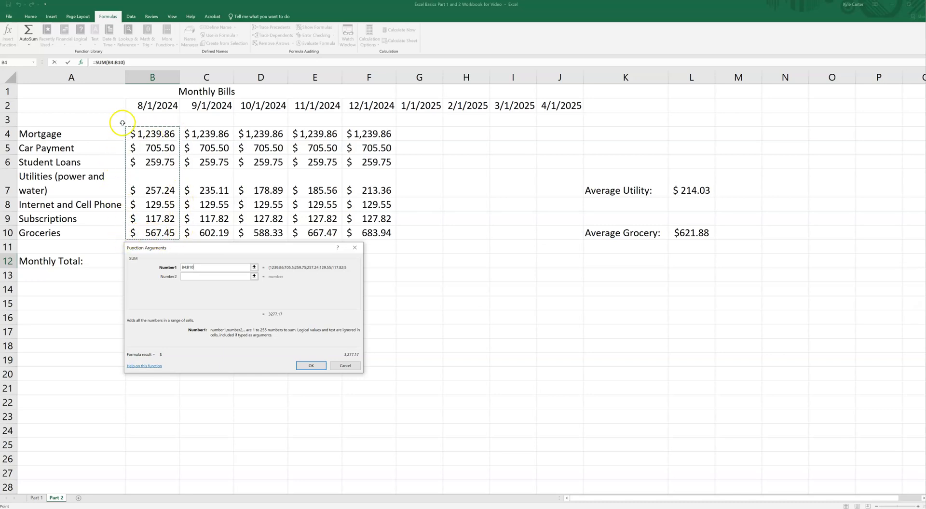
{"action": "left_click", "coordinate": [307, 366]}
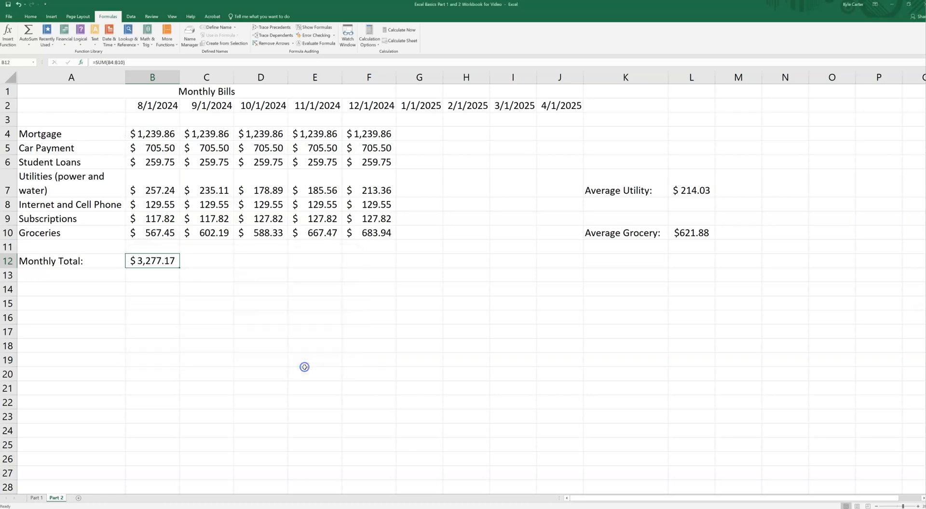
Total the September bills in C12 by adding the individual cells with the formula =C4+C5+C6+C7+C8+C9+C10.
{"action": "left_click", "coordinate": [152, 265]}
{"action": "left_click", "coordinate": [155, 261]}
{"action": "left_click", "coordinate": [208, 259]}
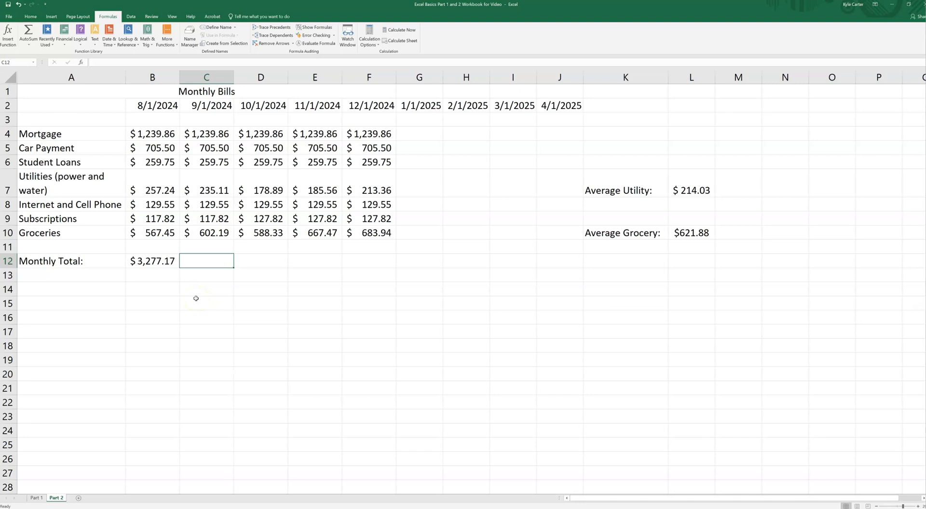
{"action": "type", "text": "="}
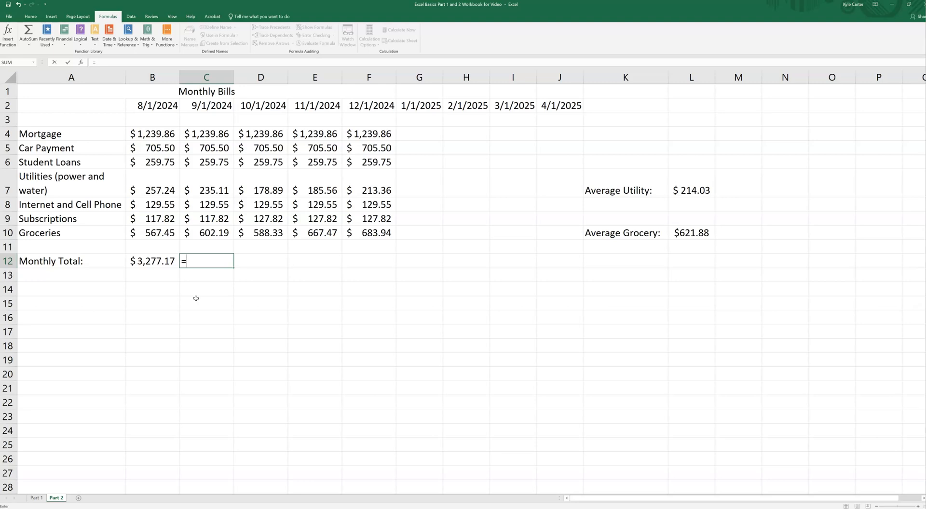
{"action": "left_click", "coordinate": [217, 133]}
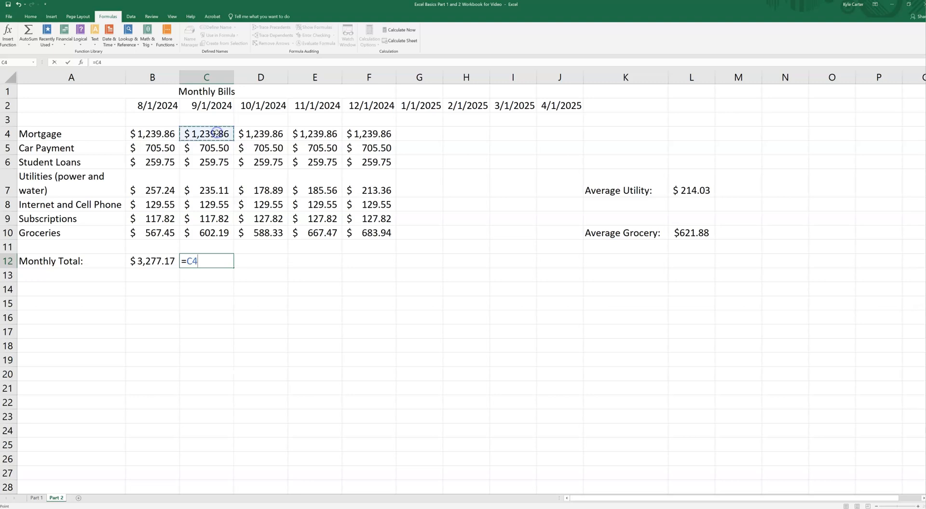
{"action": "type", "text": "+"}
{"action": "left_click", "coordinate": [220, 149]}
{"action": "type", "text": "+"}
{"action": "left_click", "coordinate": [218, 161]}
{"action": "type", "text": "+"}
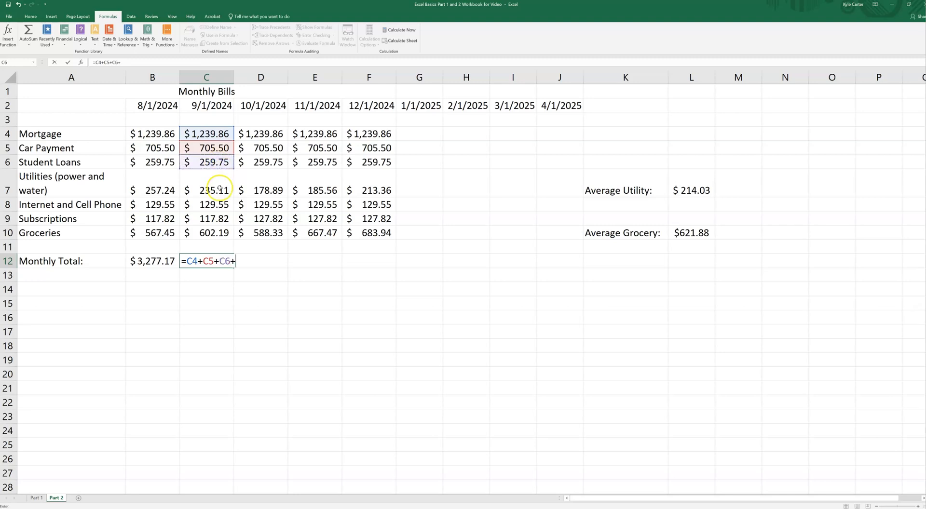
{"action": "left_click", "coordinate": [219, 189]}
{"action": "type", "text": "+"}
{"action": "left_click", "coordinate": [218, 207]}
{"action": "type", "text": "+"}
{"action": "left_click", "coordinate": [217, 218]}
{"action": "type", "text": "+"}
{"action": "left_click", "coordinate": [218, 232]}
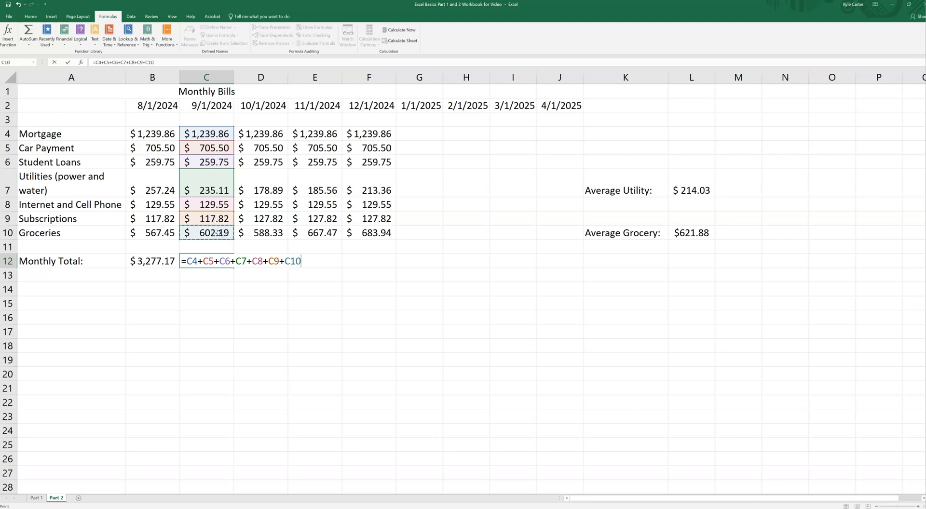
{"action": "key", "text": "Return"}
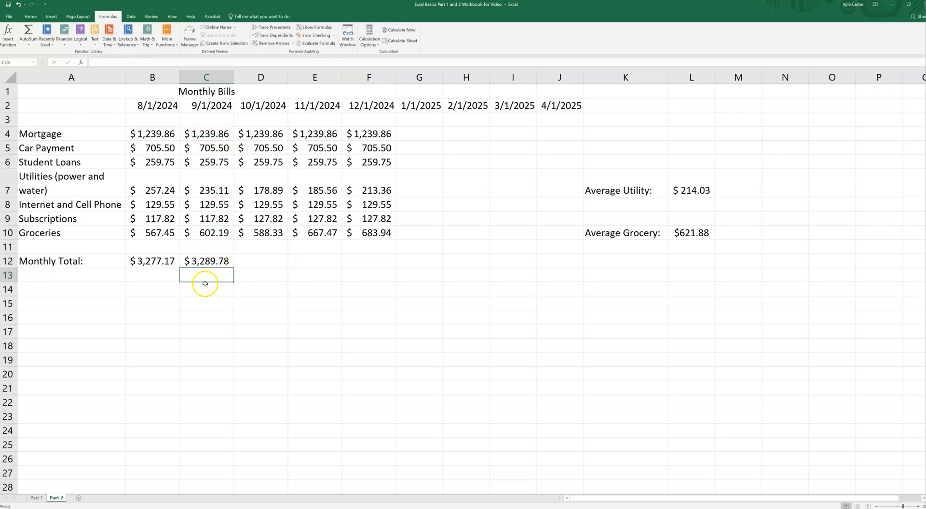
Select C4:C10 to check the September sum against C12, and fill the C12 formula across through F12.
{"action": "left_click_drag", "start_coordinate": [211, 133], "coordinate": [209, 233]}
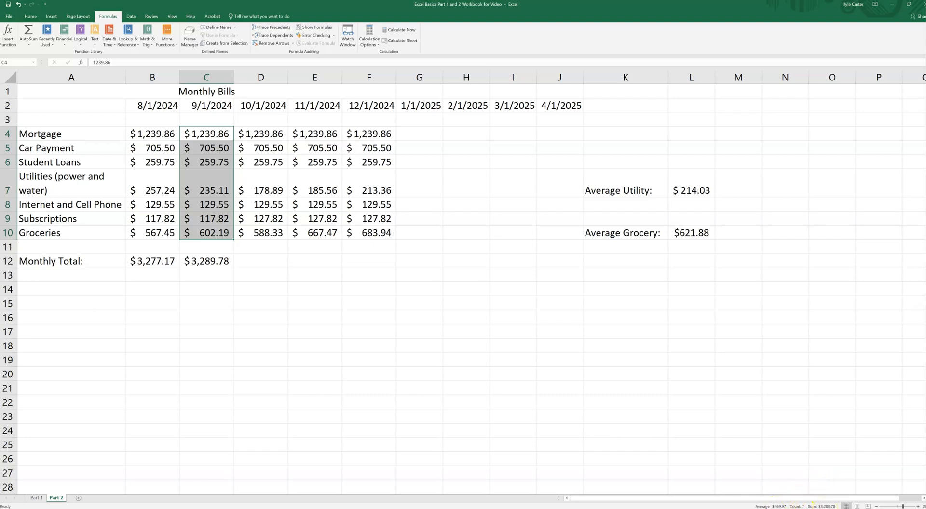
{"action": "left_click", "coordinate": [207, 274]}
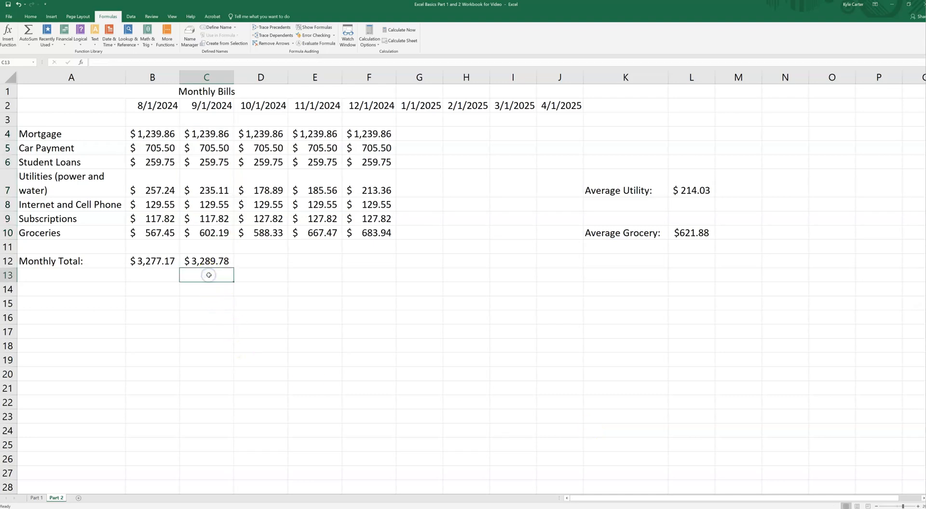
{"action": "left_click", "coordinate": [220, 260]}
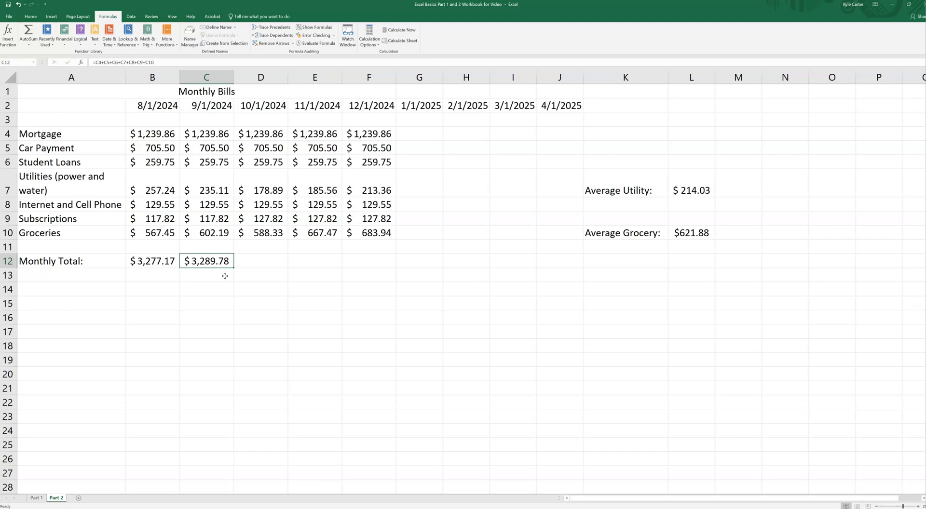
{"action": "left_click_drag", "start_coordinate": [234, 269], "coordinate": [381, 270]}
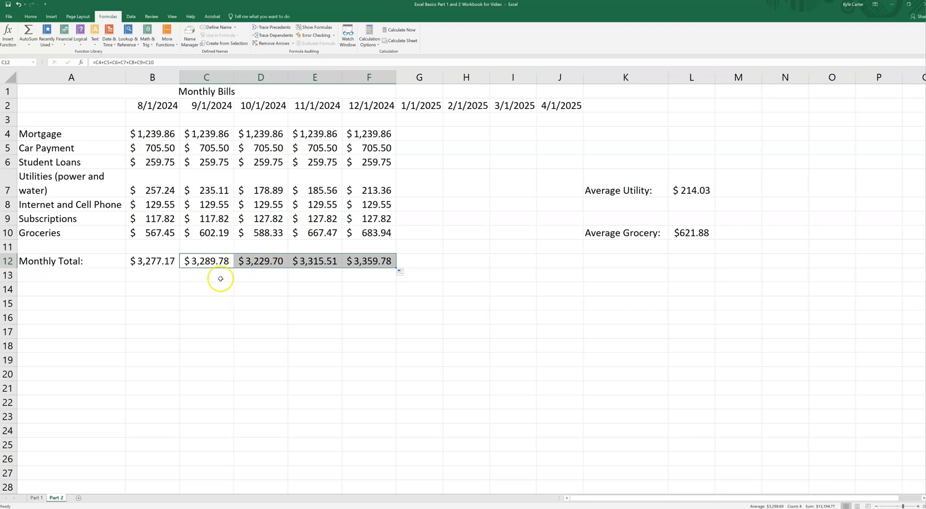
Examine the monthly total formulas in C12, D12, E12 and F12 to compare their column references.
{"action": "left_click", "coordinate": [215, 261]}
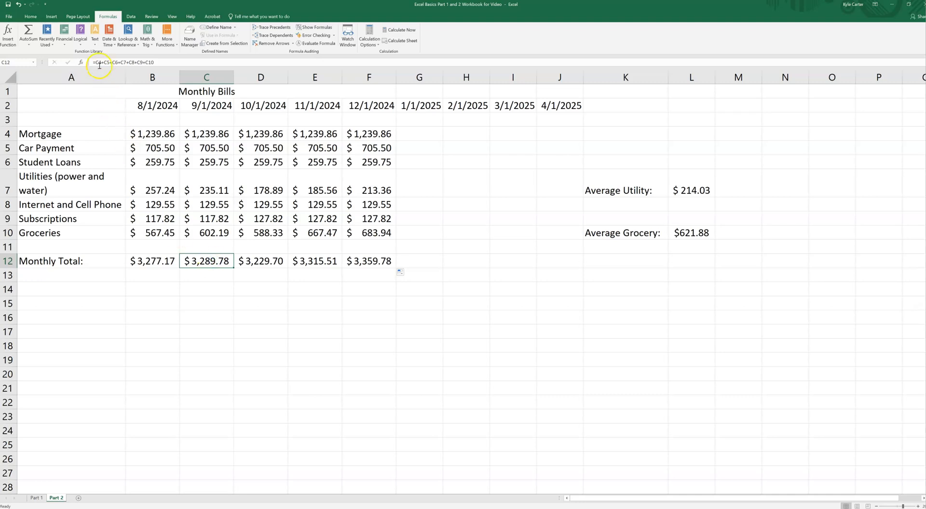
{"action": "left_click", "coordinate": [249, 258]}
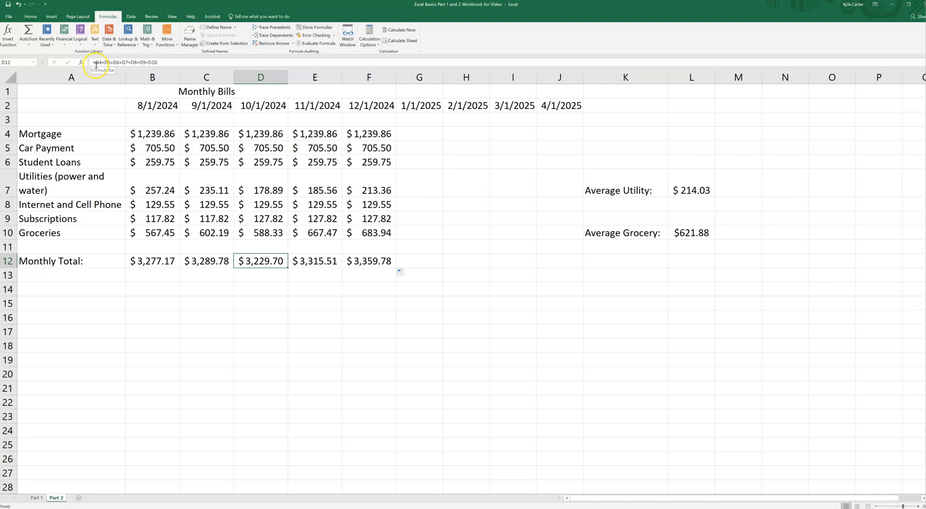
{"action": "left_click", "coordinate": [302, 263]}
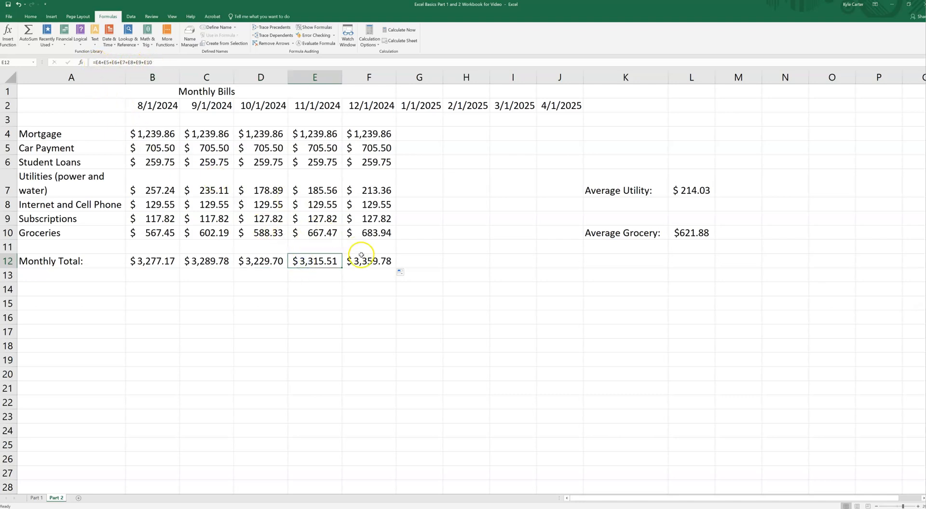
{"action": "left_click", "coordinate": [361, 260]}
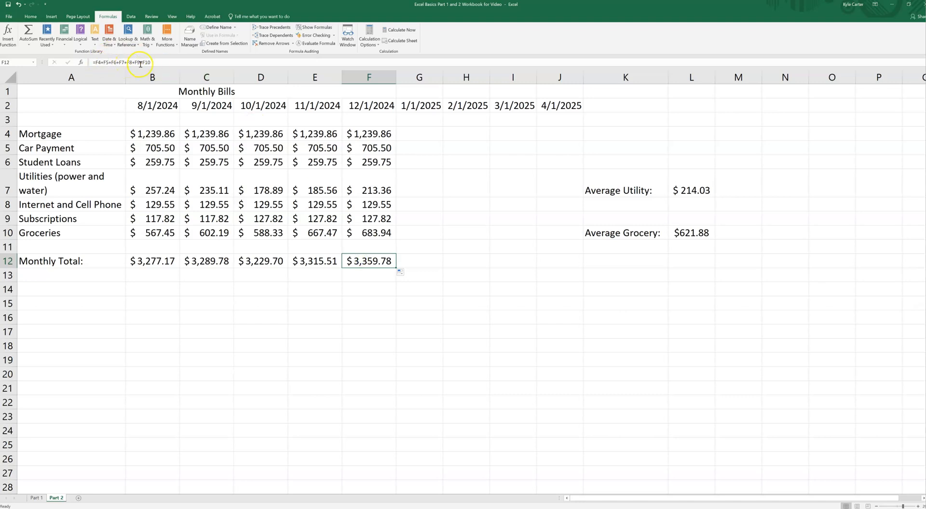
{"action": "left_click", "coordinate": [420, 275]}
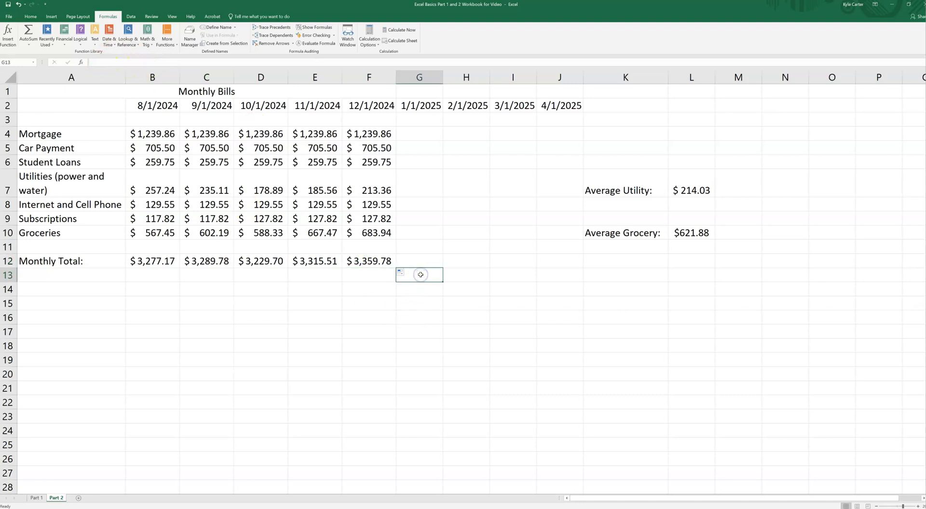